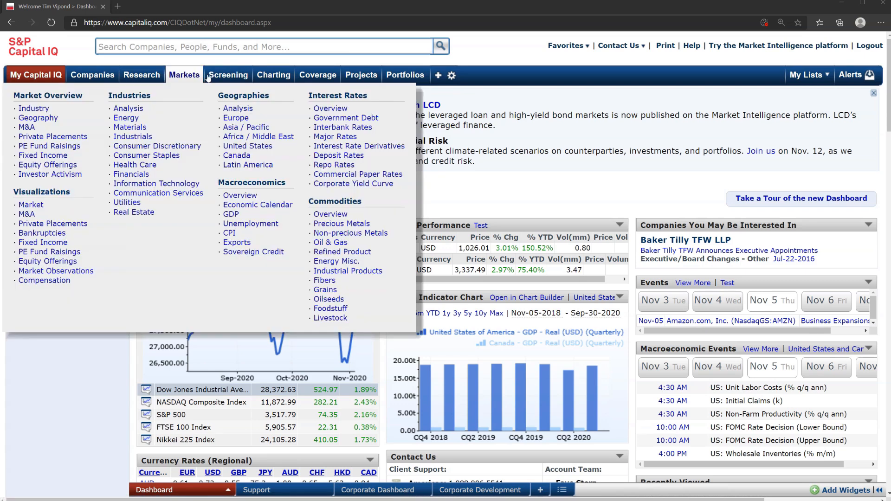
Step: Start a company screen and add a Business Description criterion with the keyword "cloud"
left_click(230, 76)
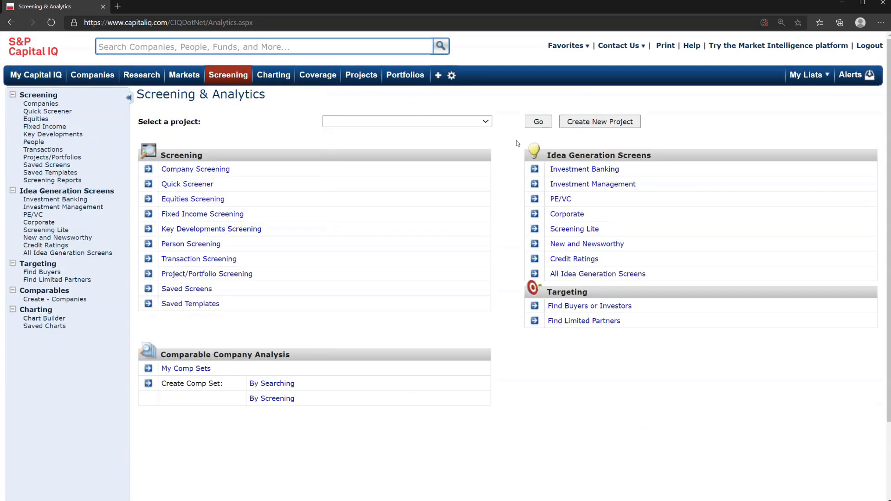
left_click(216, 170)
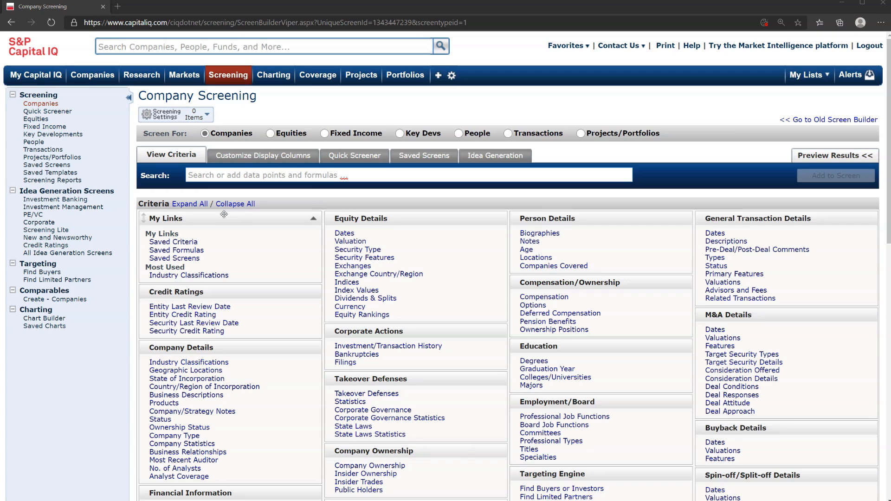
left_click(193, 395)
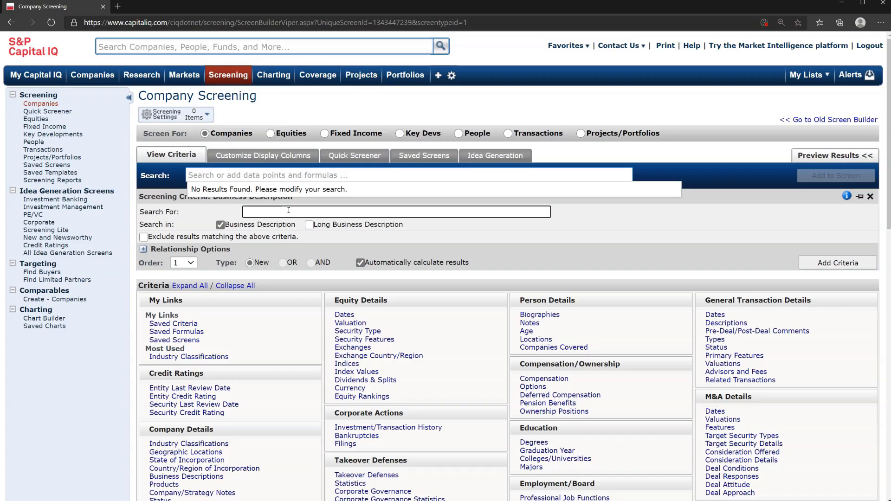
type("cloud")
left_click(836, 263)
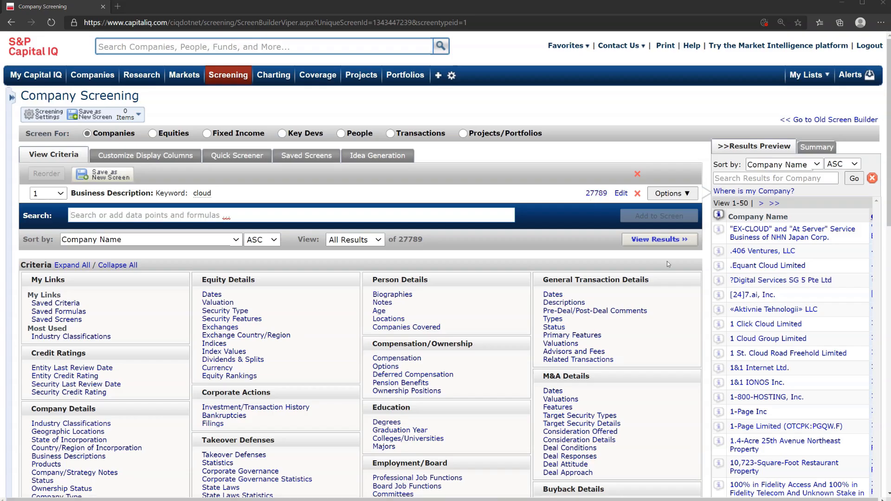
Step: Find the Public Company option under Company Type and add it to the screen as a criterion
scroll(491, 348, "down", 1)
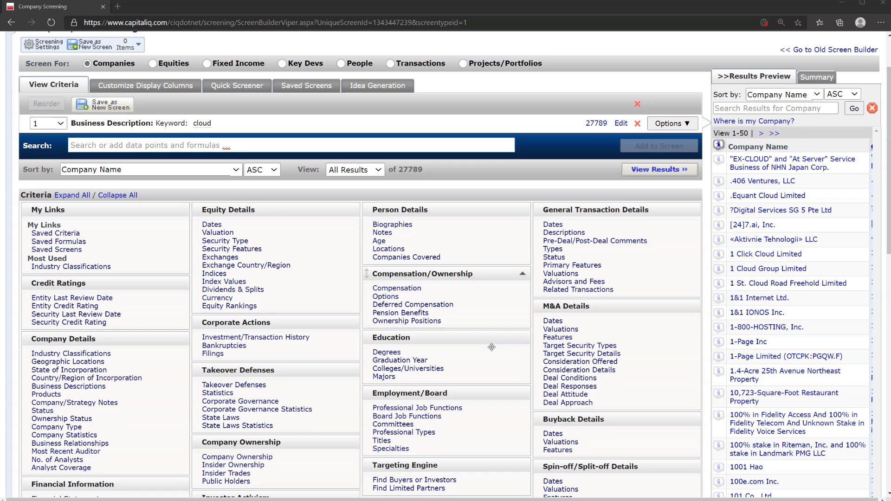
scroll(491, 347, "up", 1)
left_click(312, 215)
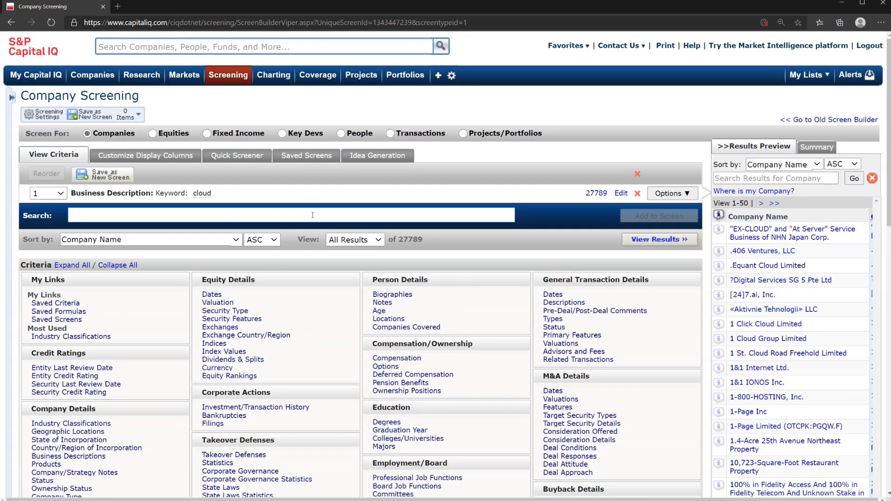
type("public")
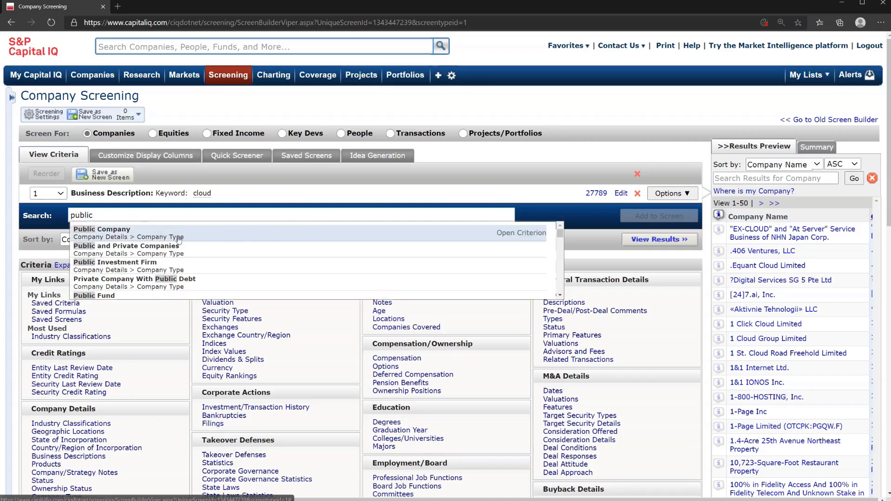
left_click(179, 239)
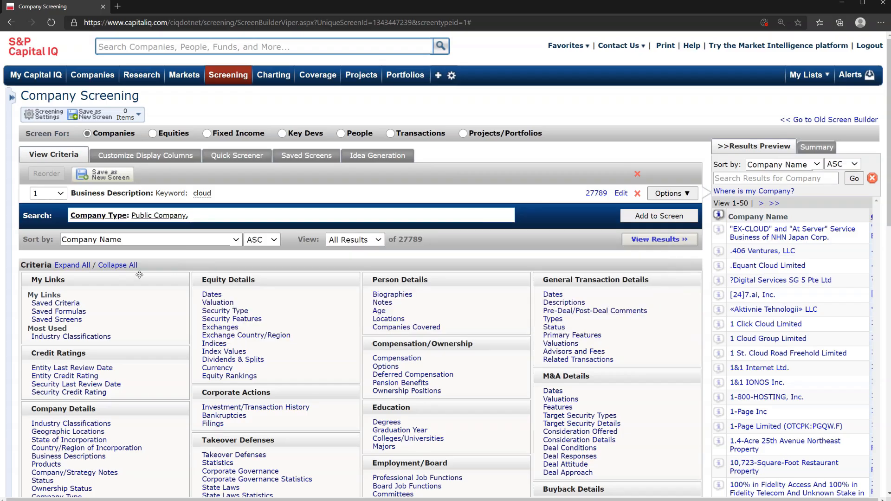
left_click(627, 218)
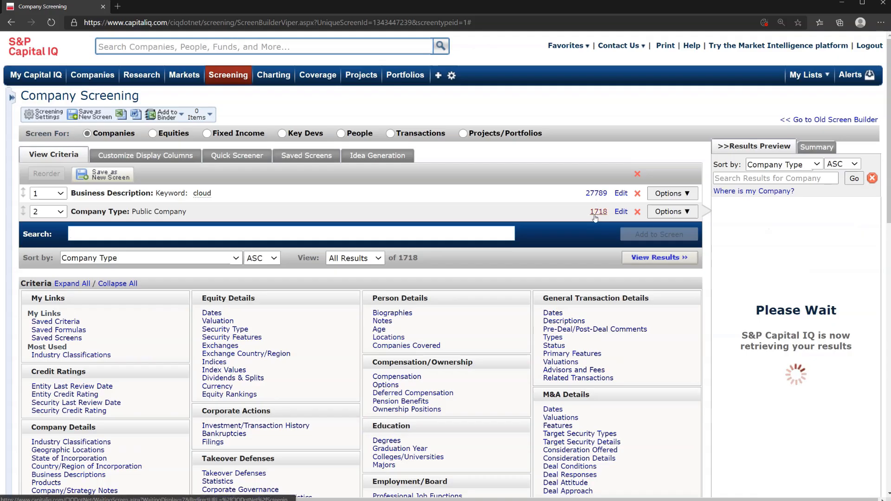
left_click(597, 218)
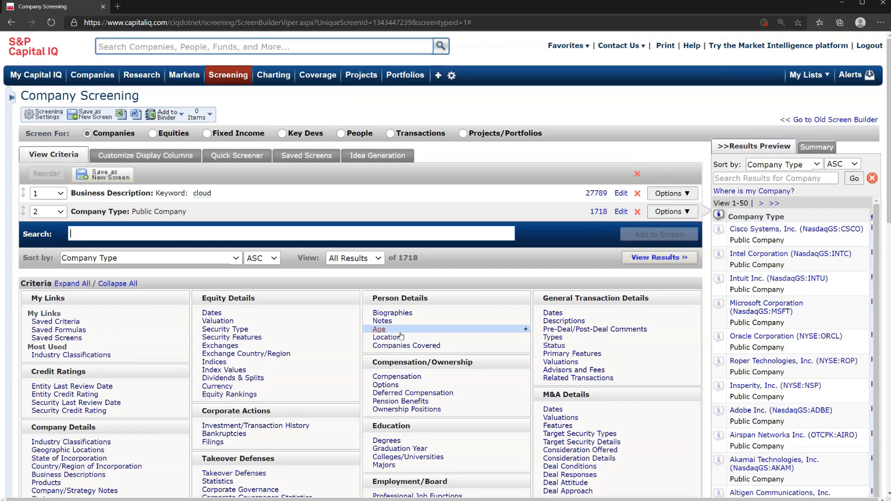
Step: Add a Market Capitalization criterion of greater than 1000 to the screen
type("m")
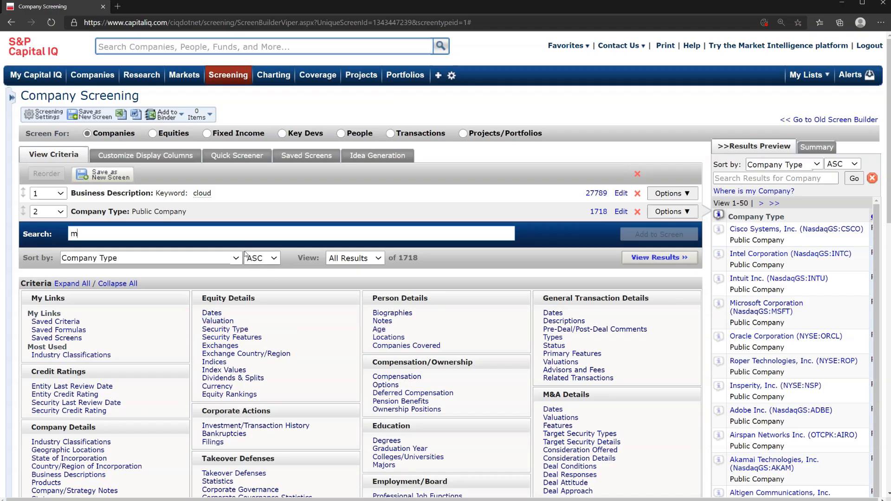
type("arket cap")
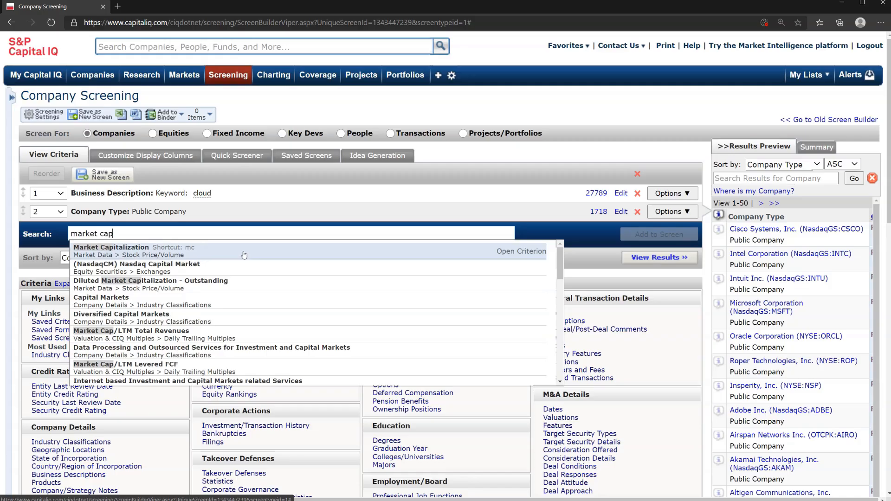
left_click(244, 255)
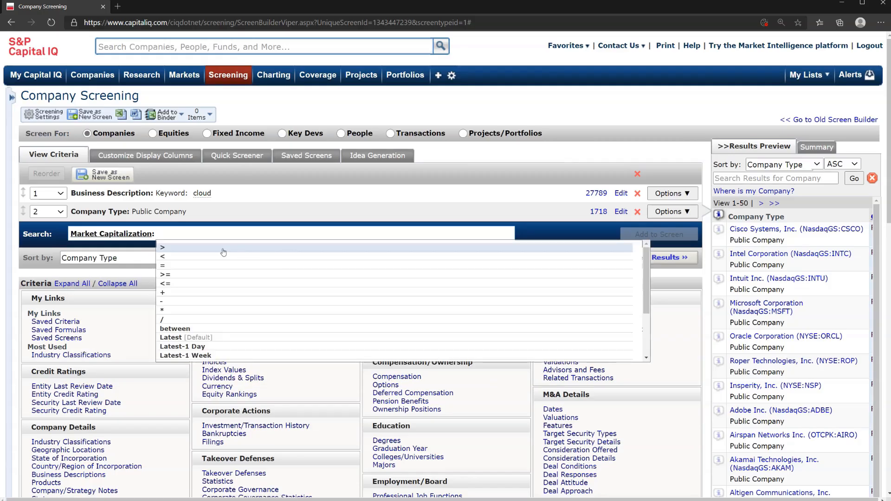
left_click(223, 248)
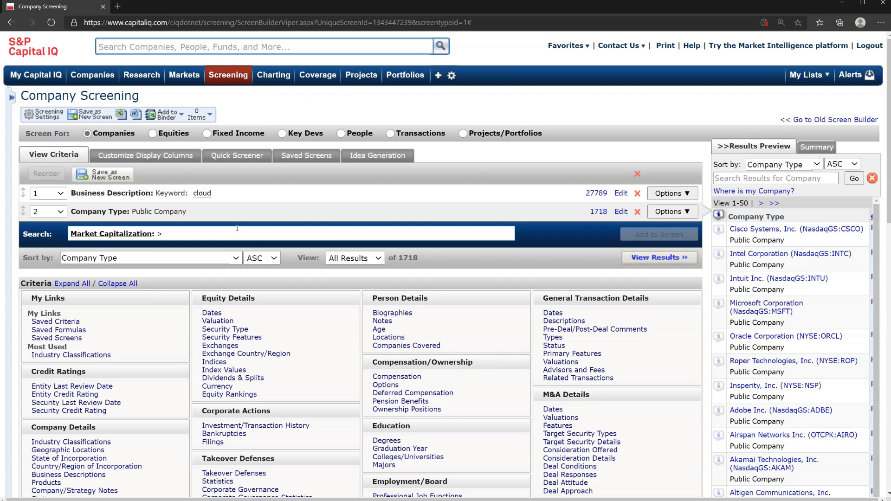
type("1000")
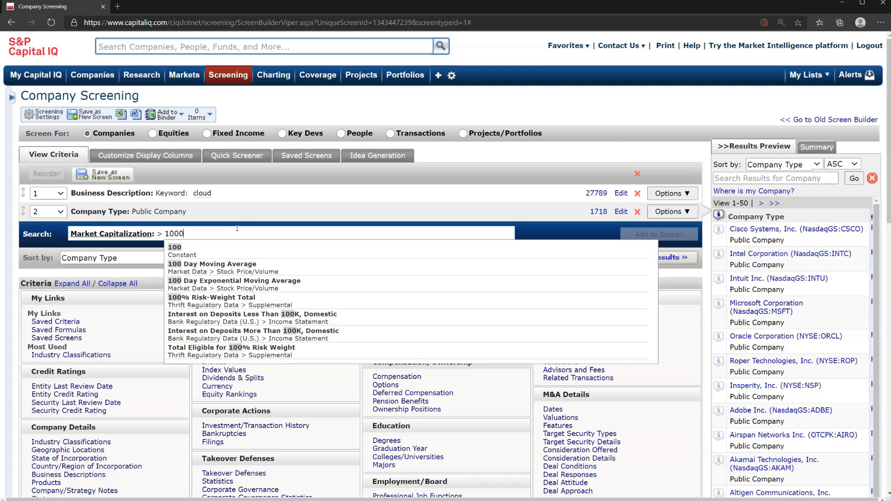
key("Return")
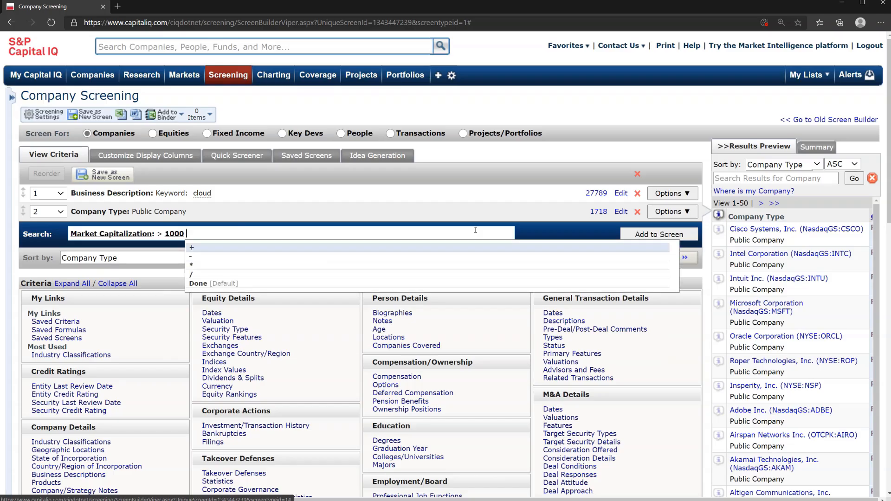
key("Return")
left_click(626, 234)
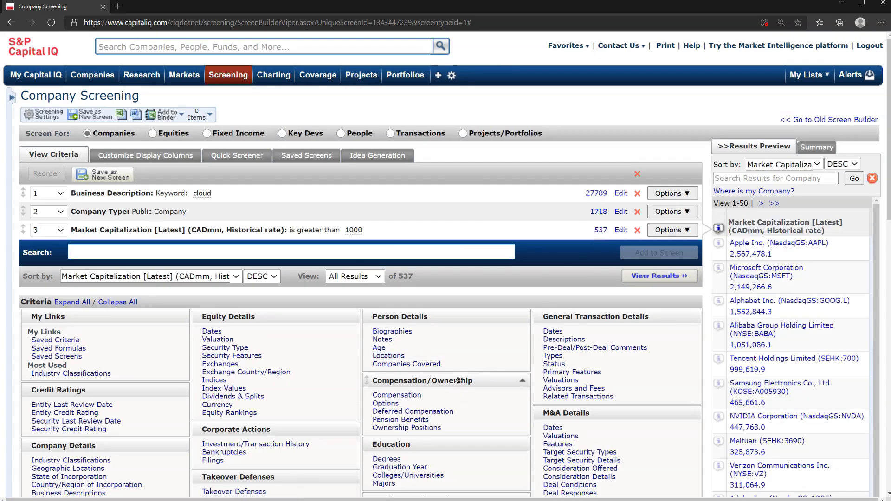
Step: Add a Geographic Locations criterion limited to European Developed Markets
scroll(459, 381, "down", 3)
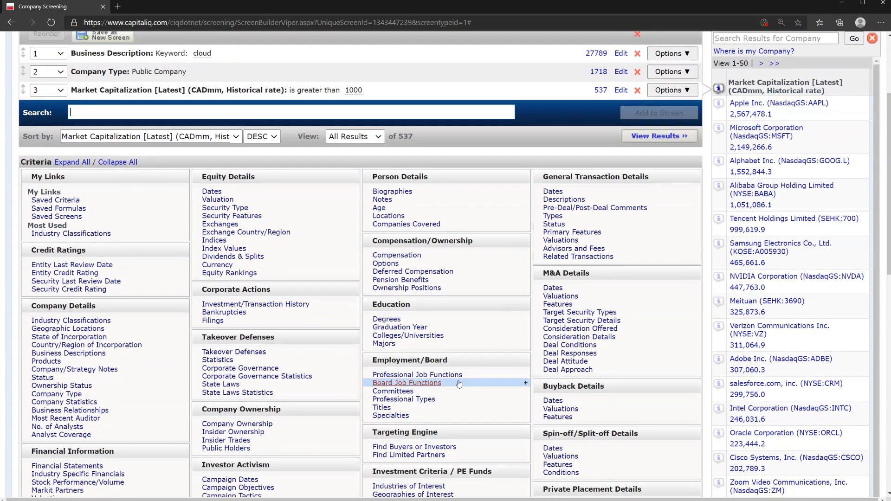
left_click(91, 330)
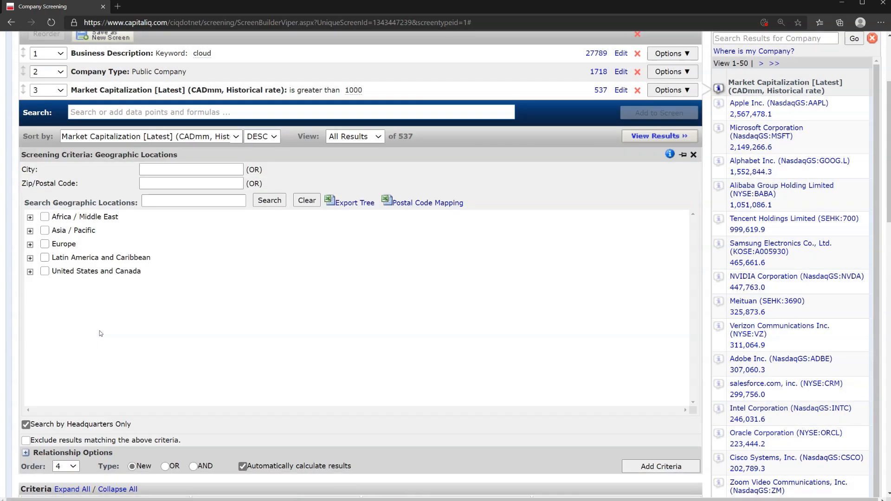
left_click(30, 246)
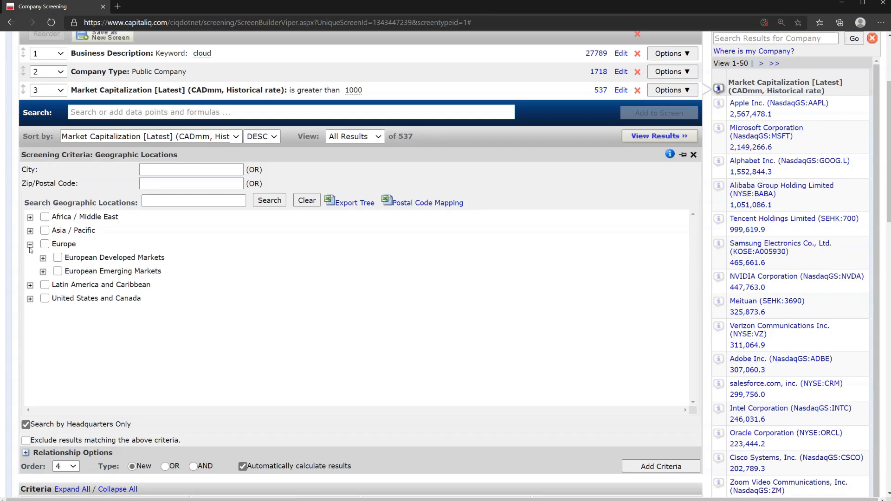
left_click(57, 257)
left_click(621, 462)
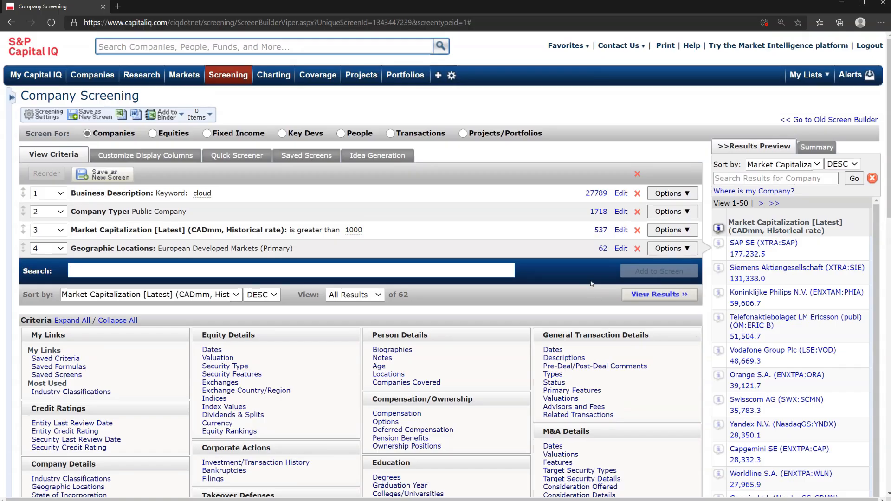
Step: Open the full screening results and look over the matching companies and their total count
left_click(638, 295)
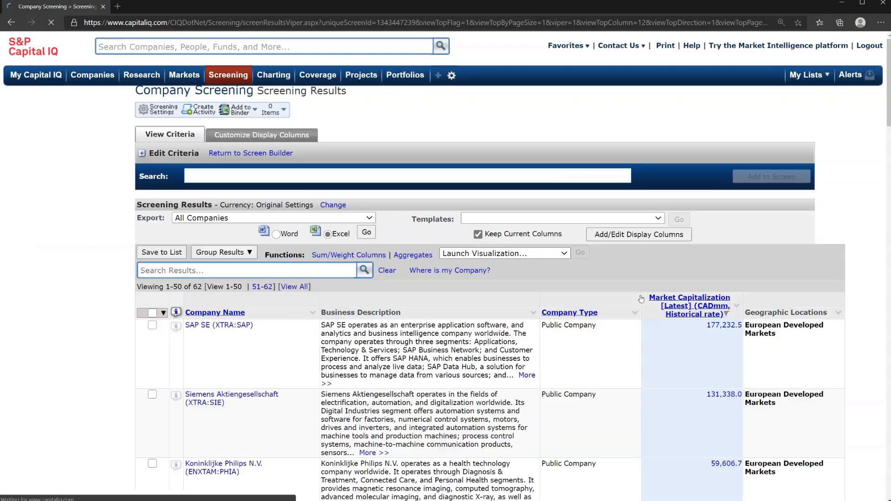
scroll(390, 348, "down", 1)
scroll(389, 348, "down", 14)
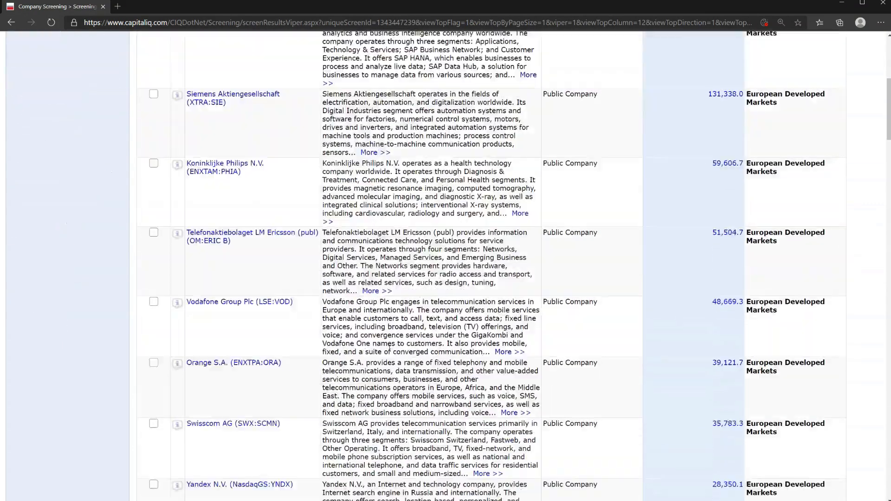
scroll(390, 349, "up", 15)
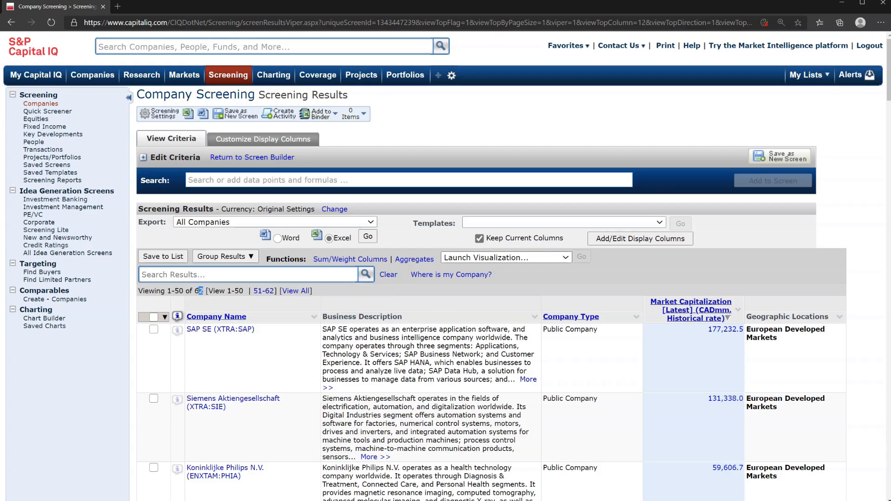
double_click(199, 290)
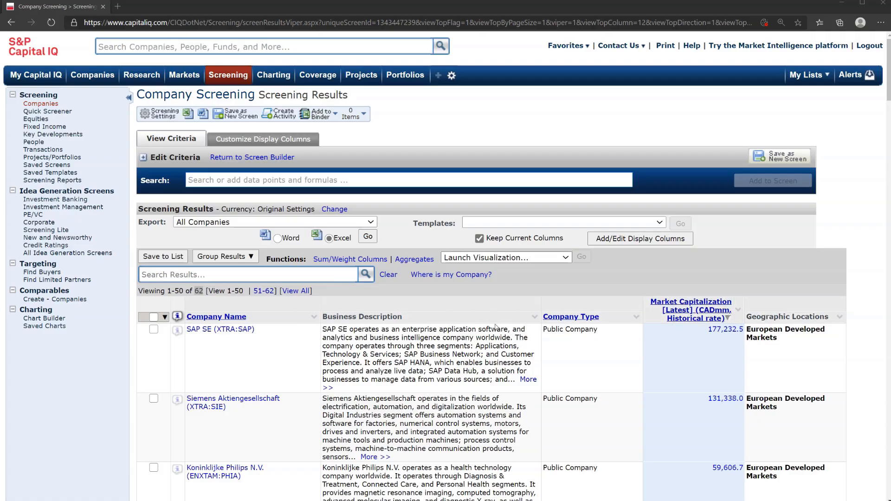
Step: Add Total Revenue for the LTM period as a display column in the screening results
left_click(598, 239)
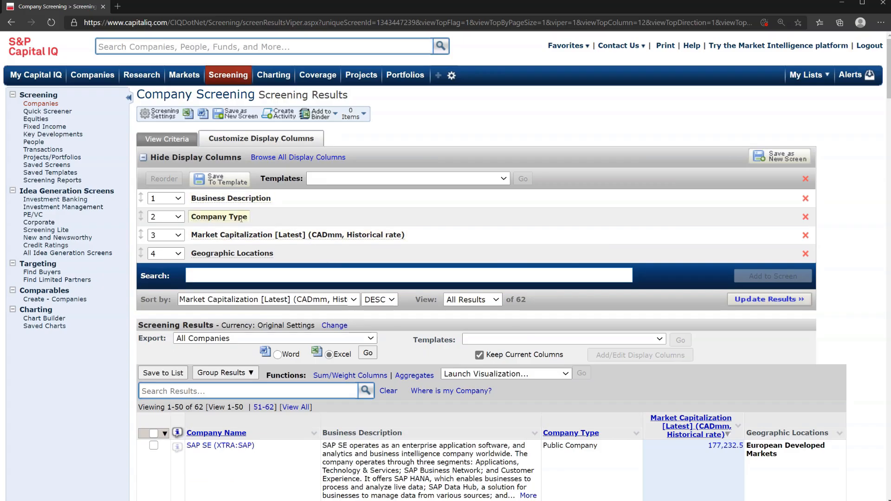
scroll(245, 256, "down", 1)
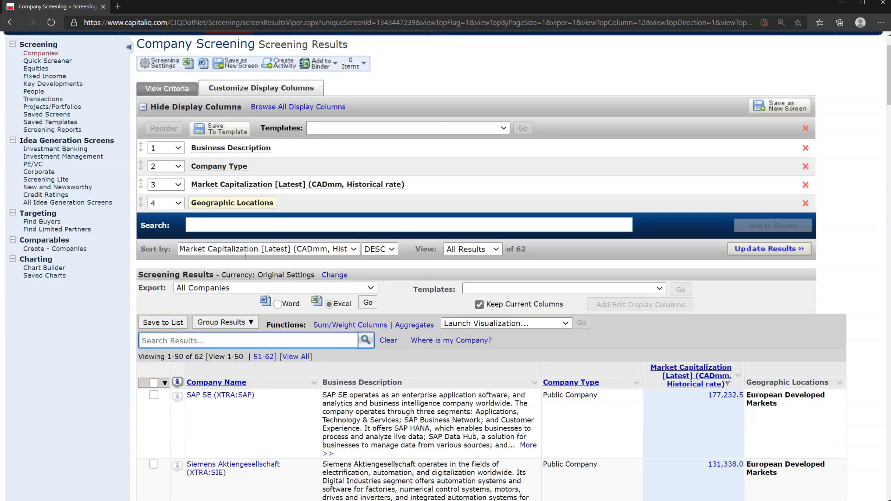
scroll(245, 257, "down", 1)
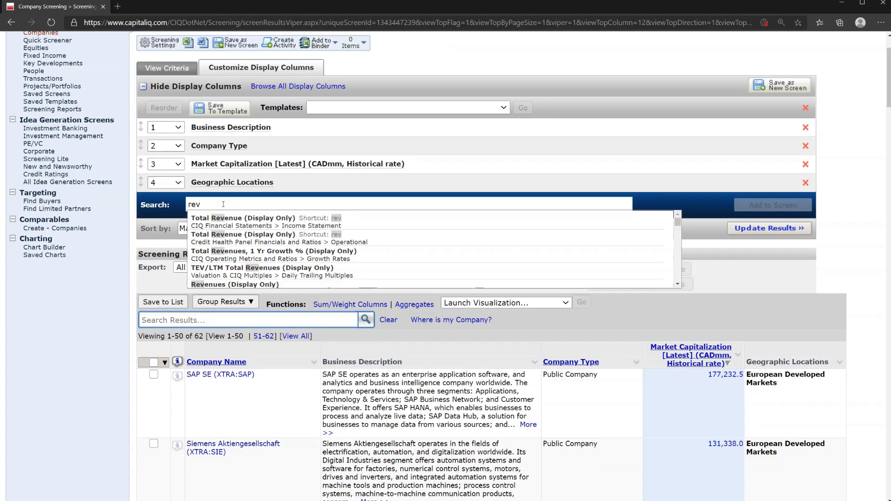
type("enu")
left_click(243, 245)
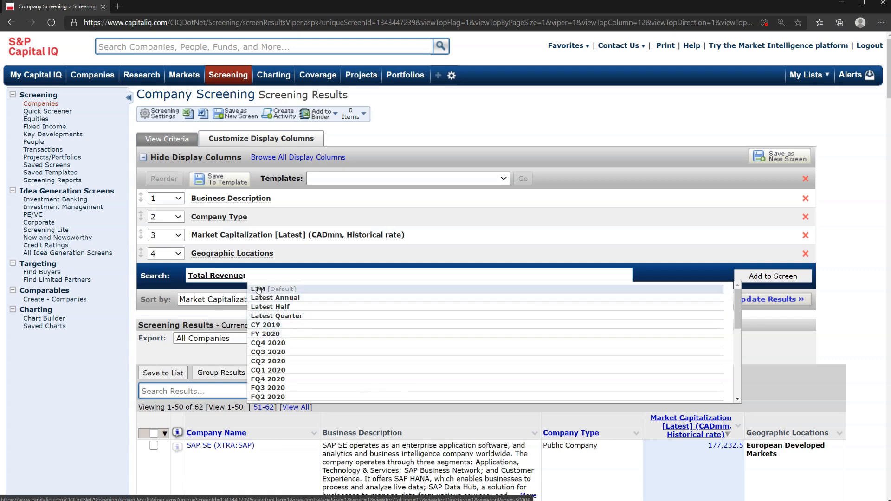
left_click(258, 289)
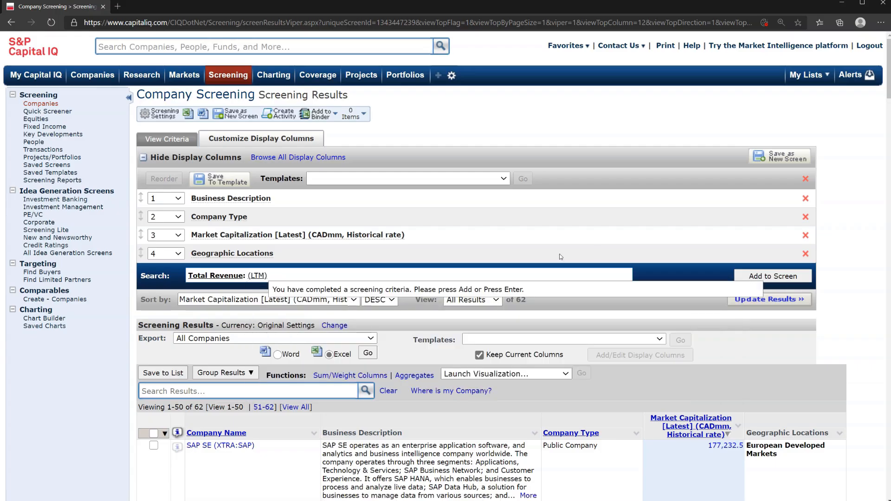
left_click(754, 278)
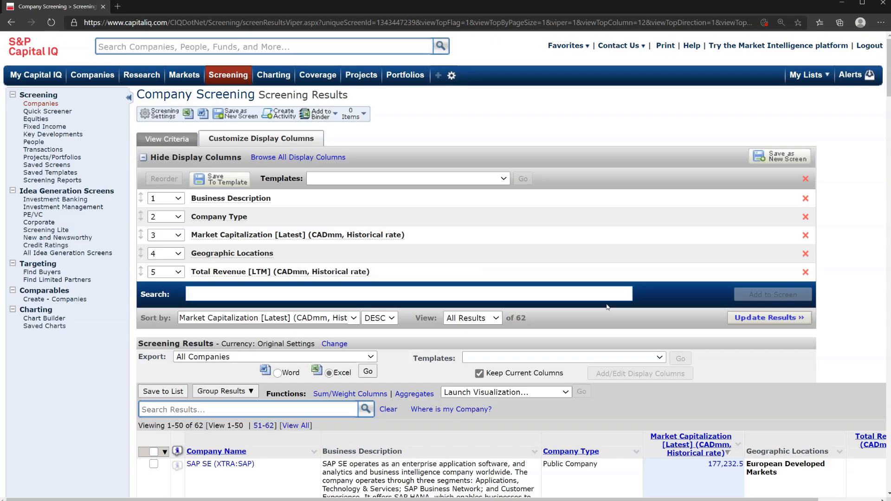
Step: Examine the Total Revenue [LTM] column for the companies in the results table
scroll(607, 306, "down", 2)
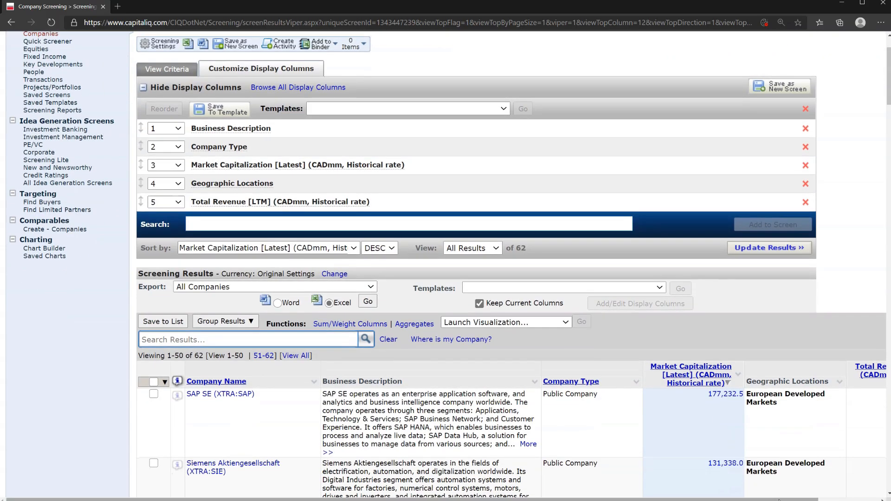
scroll(778, 498, "right", 3)
scroll(843, 393, "down", 1)
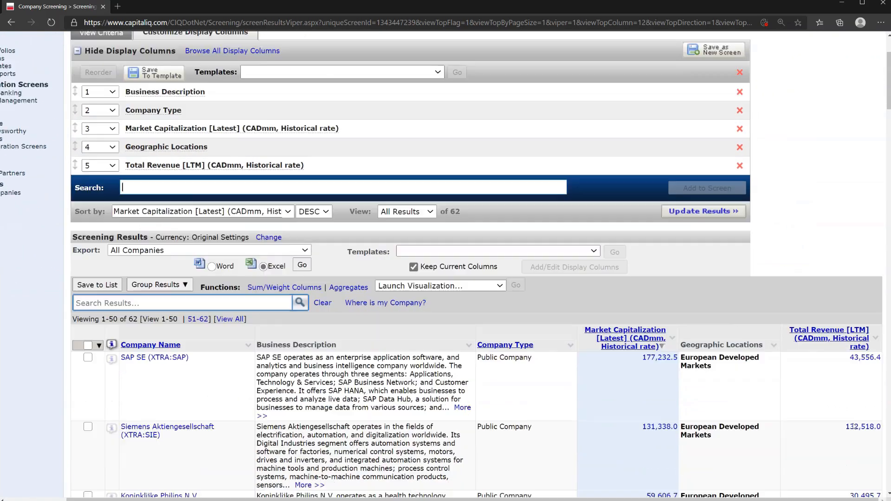
scroll(854, 426, "down", 2)
scroll(855, 426, "up", 3)
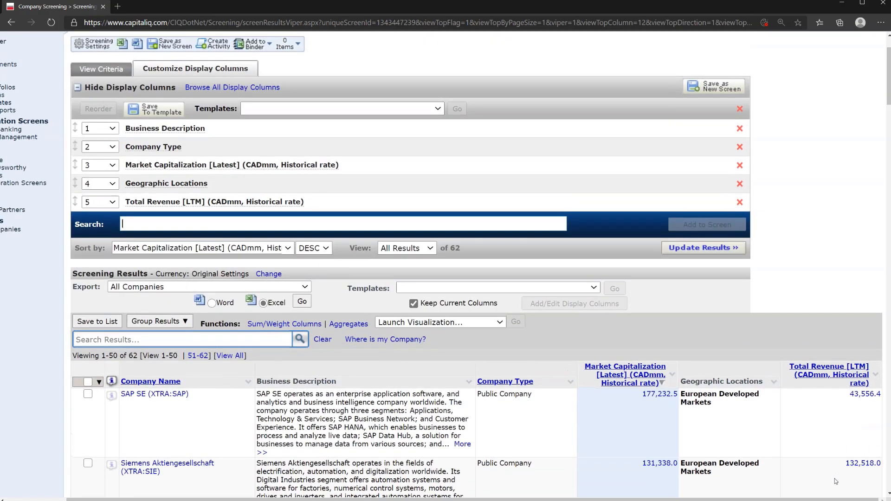
scroll(346, 318, "left", 3)
scroll(346, 318, "up", 2)
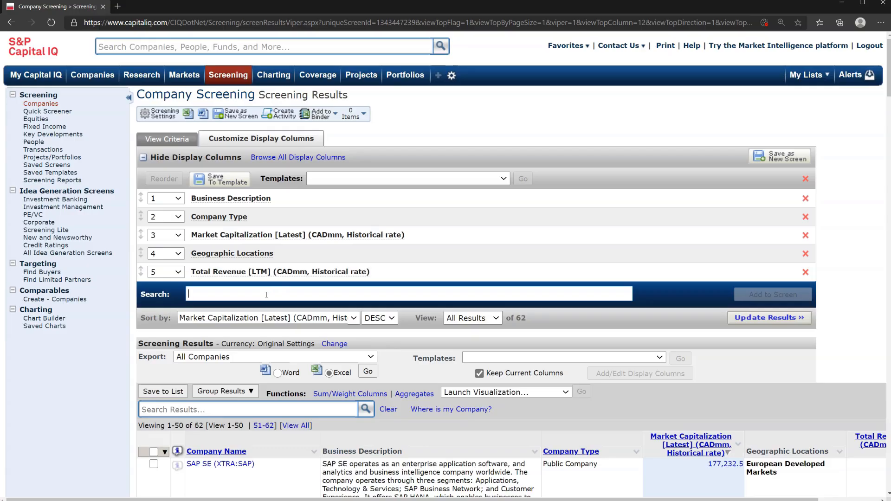
Step: Add EBITDA for the LTM period as a display column in the screening results
type("tda")
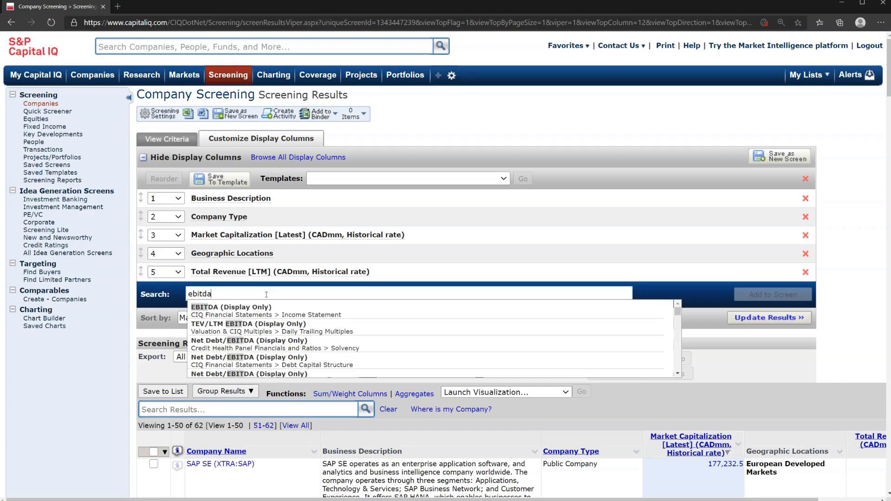
left_click(264, 311)
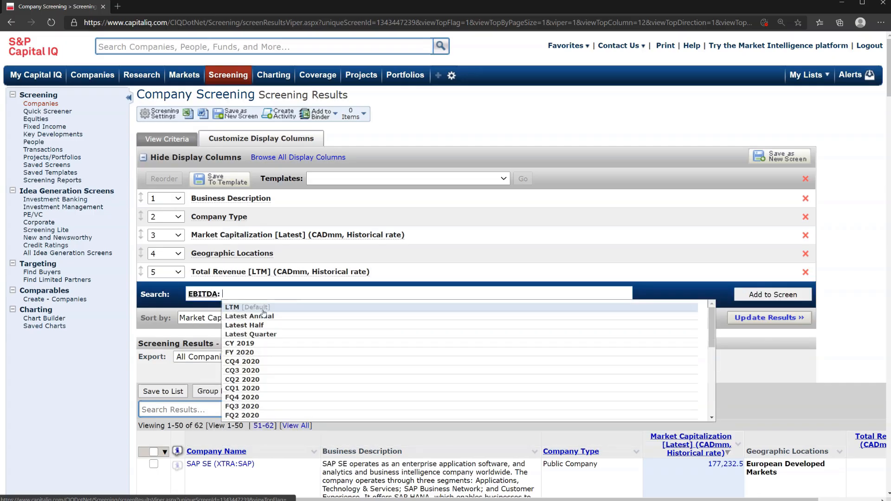
left_click(263, 309)
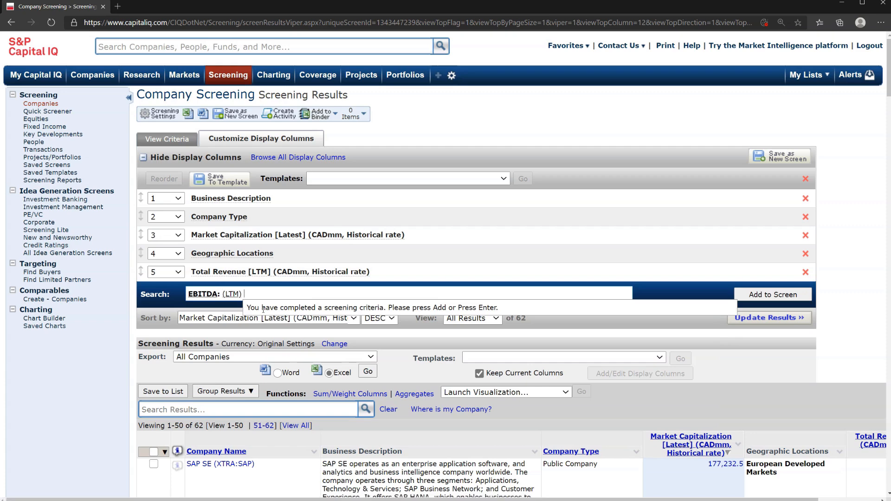
left_click(759, 294)
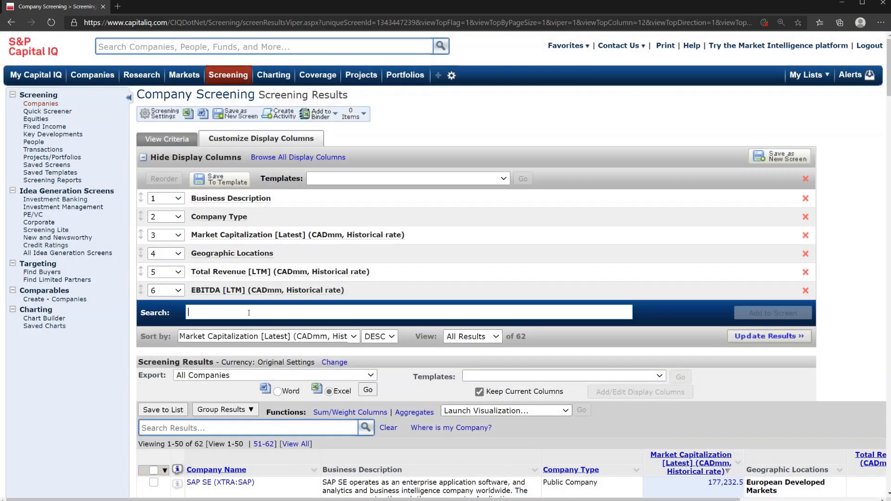
Step: Add Net Income for the LTM period as a display column in the screening results
type("net incom")
key("Down")
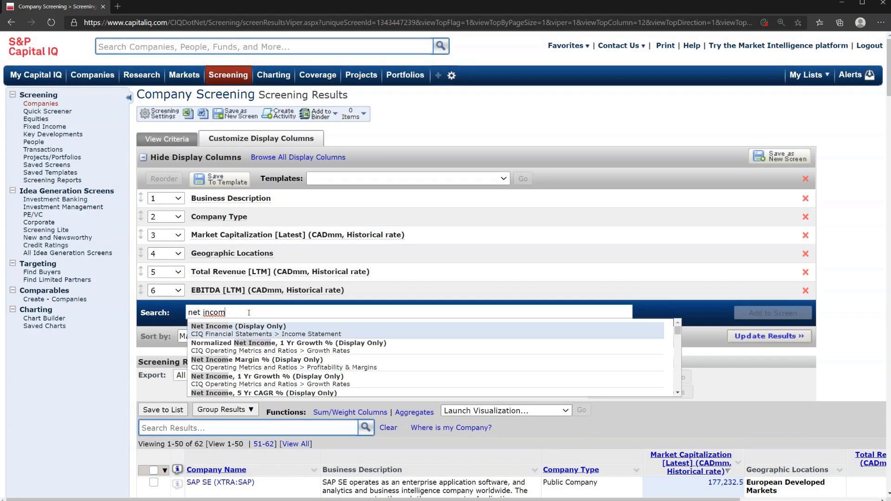
left_click(242, 338)
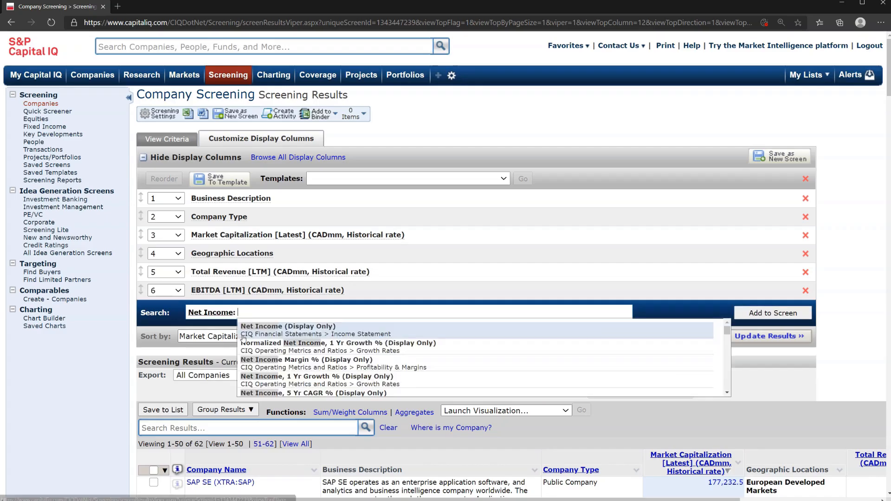
left_click(361, 326)
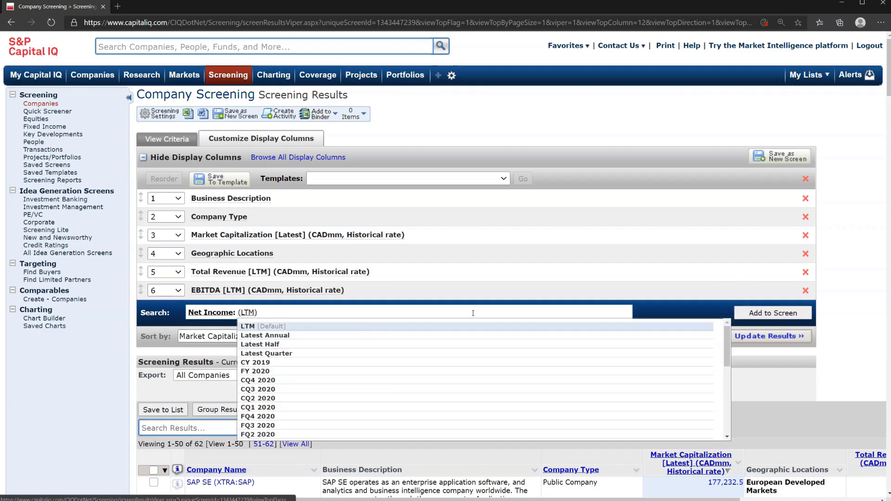
left_click(743, 309)
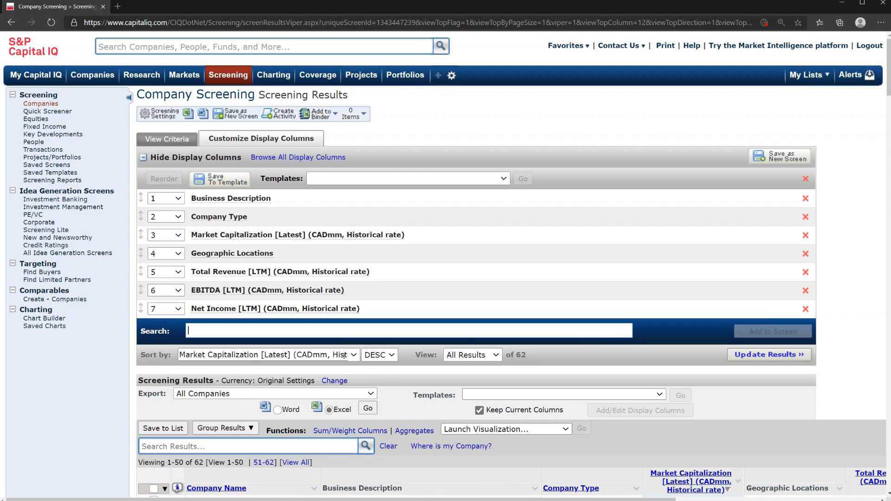
Step: Export all companies in the screening results to Excel and open the CompanyScreeningReport.xls file at a readable size
scroll(331, 335, "down", 5)
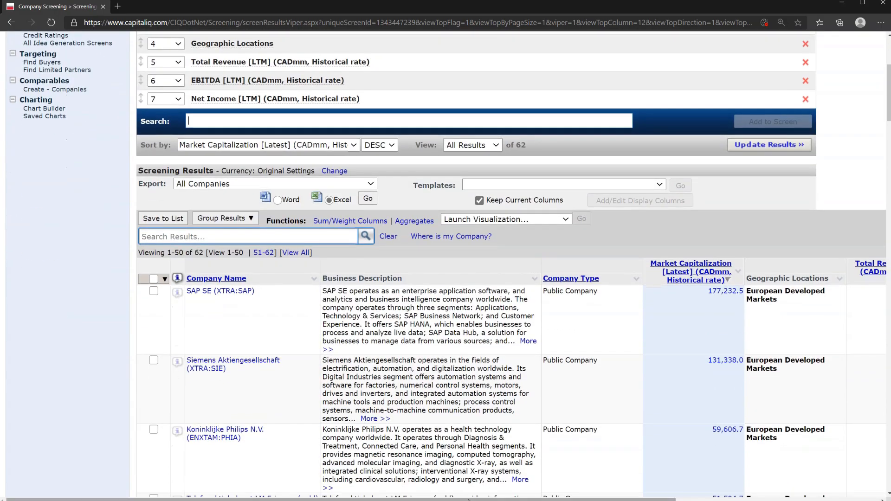
mouse_move(467, 498)
left_mouse_down()
mouse_move(689, 491)
mouse_move(466, 488)
left_mouse_up()
scroll(504, 458, "up", 2)
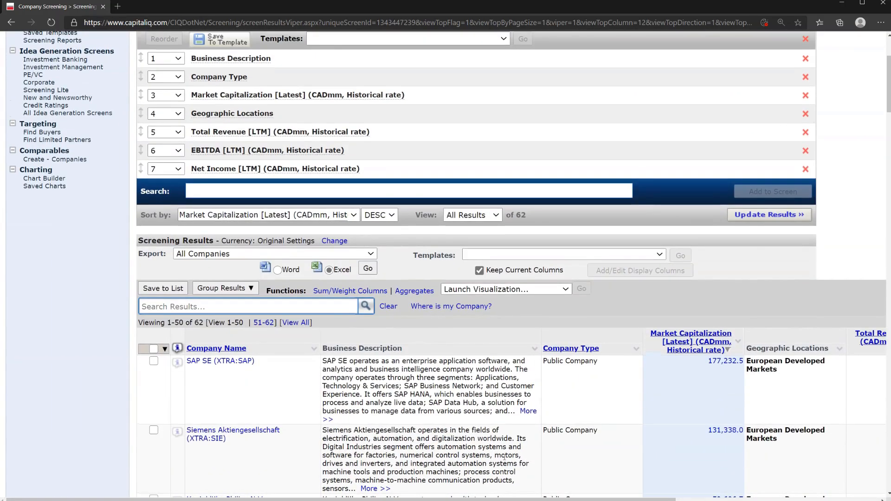
scroll(505, 458, "up", 2)
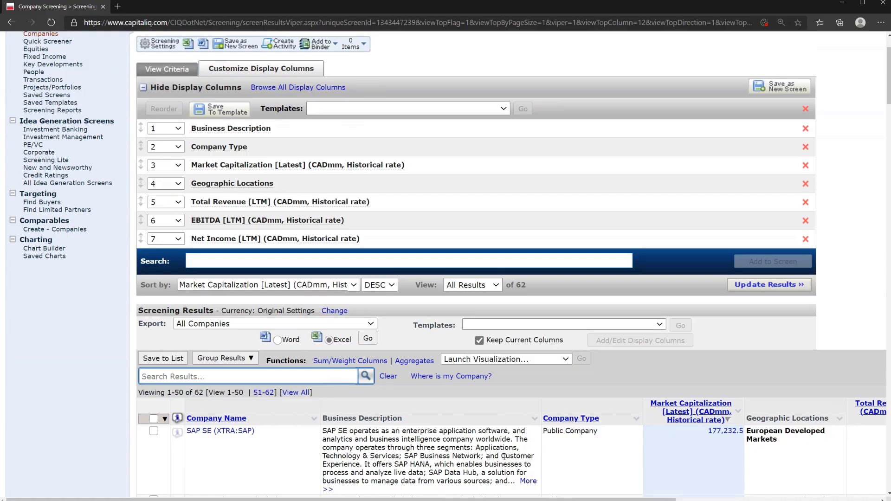
scroll(504, 457, "up", 2)
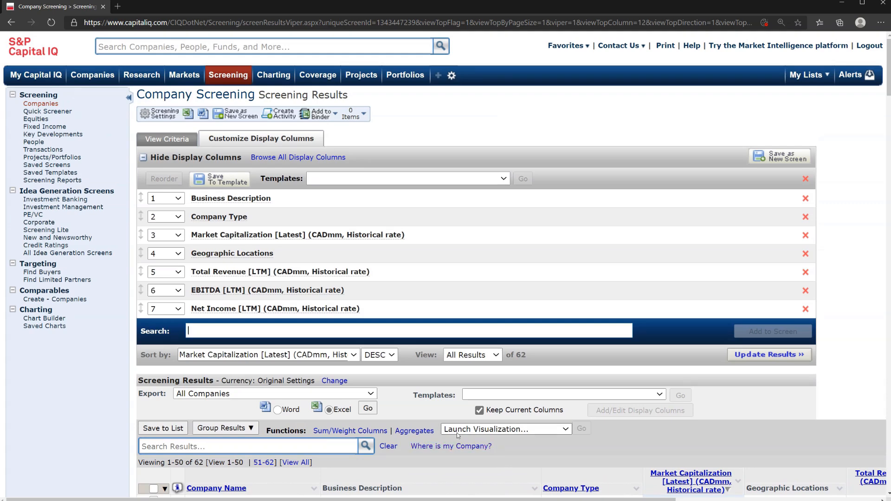
left_click(369, 409)
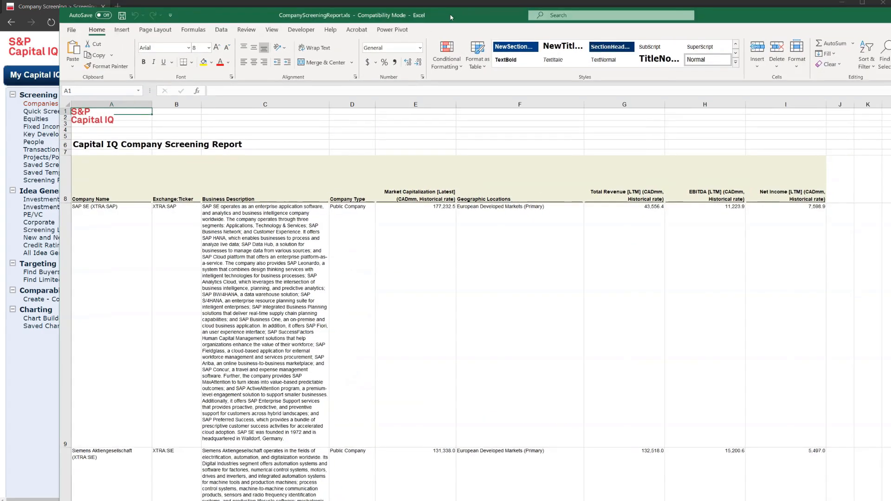
scroll(445, 293, "up", 2)
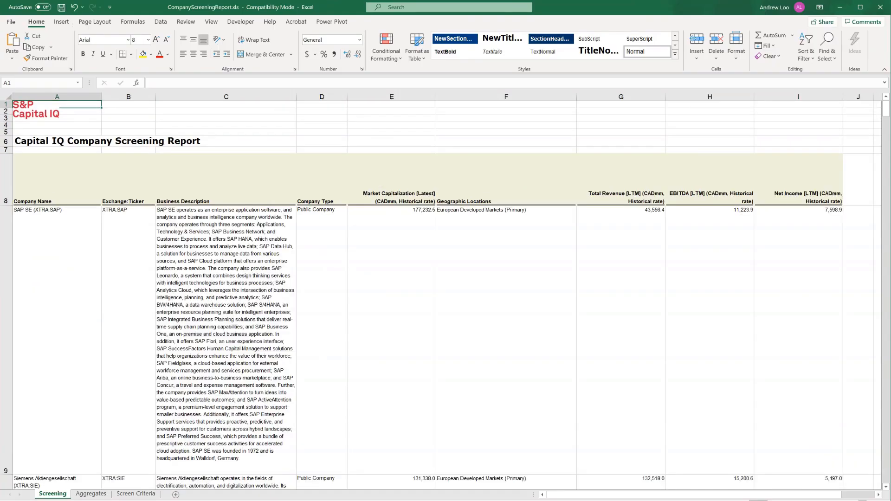
scroll(445, 292, "up", 1)
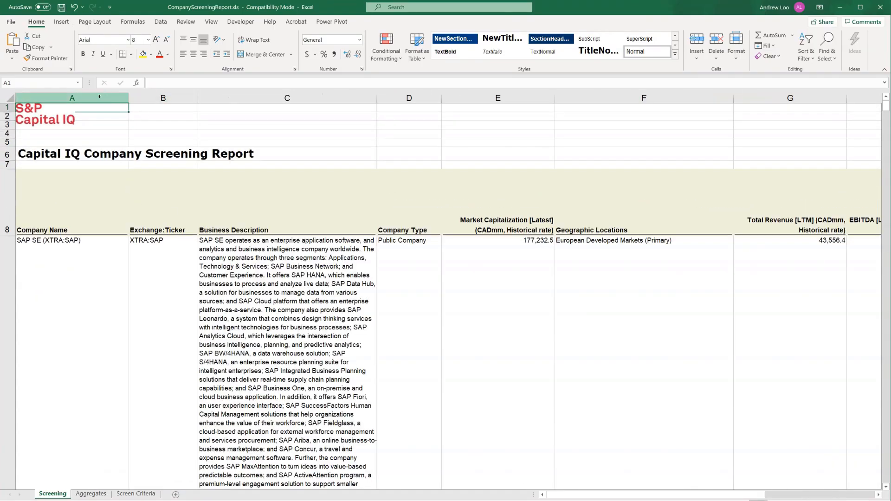
Step: Narrow columns A through I of the Screening sheet to one uniform width
left_click_drag(110, 96, 639, 98)
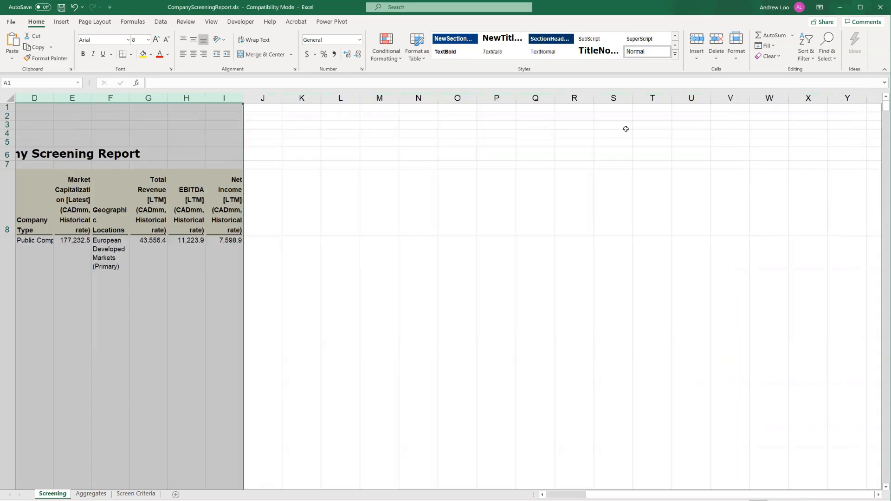
left_click(547, 494)
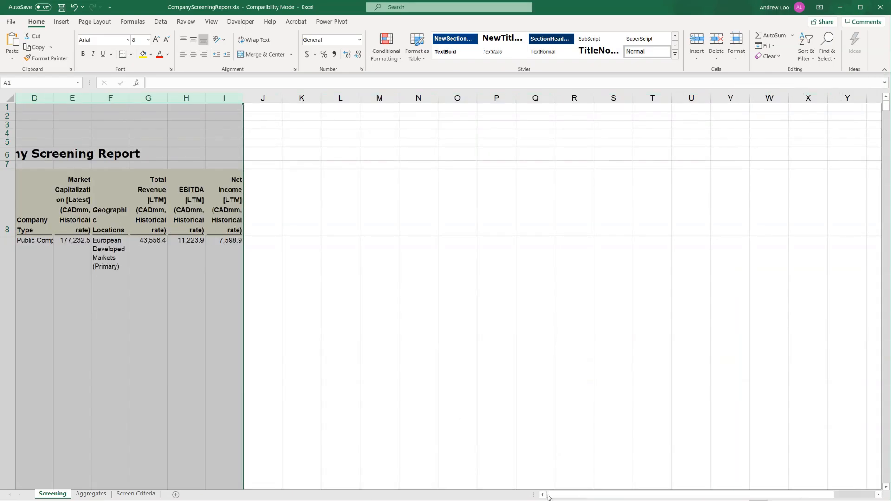
left_click(242, 347)
Step: Widen the Business Description column and the Company Name column so their text is readable
left_click(118, 95)
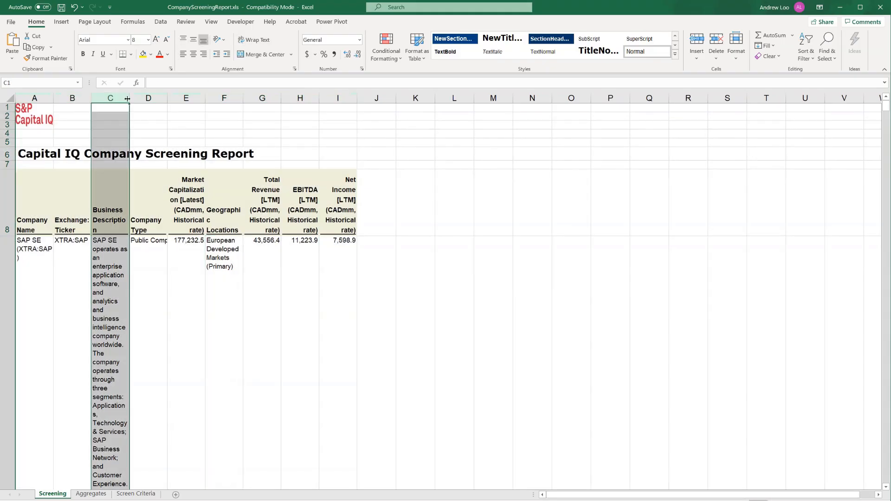
left_click_drag(129, 98, 330, 98)
left_click(45, 216)
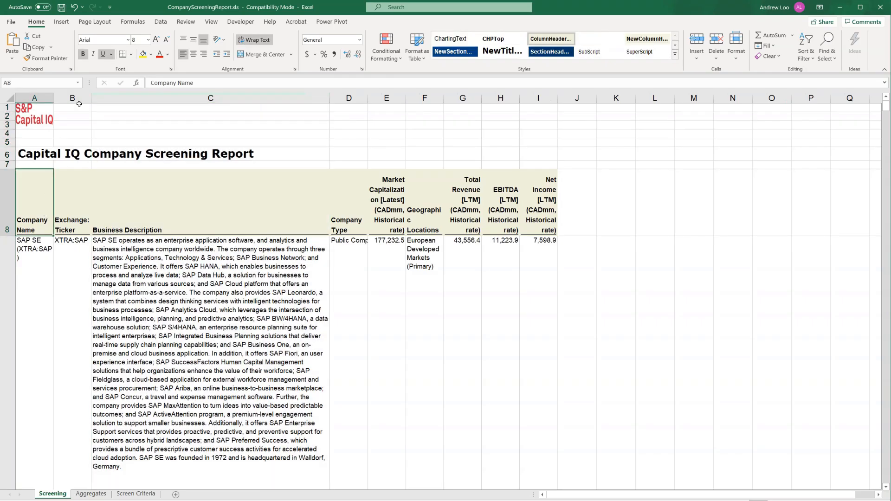
left_click_drag(55, 101, 96, 100)
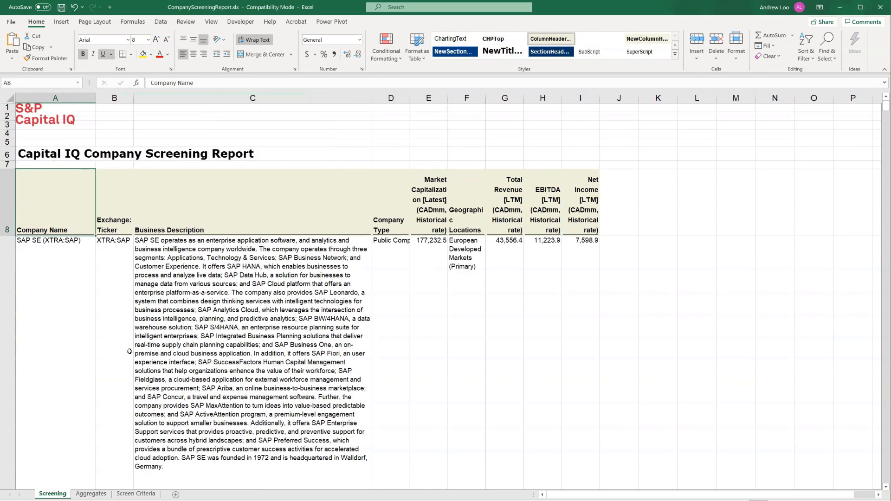
Step: Look over the report's companies and the first company's ticker, business description, company type, total revenue, EBITDA and net income
left_click(64, 334)
scroll(63, 333, "down", 1)
scroll(64, 334, "down", 3)
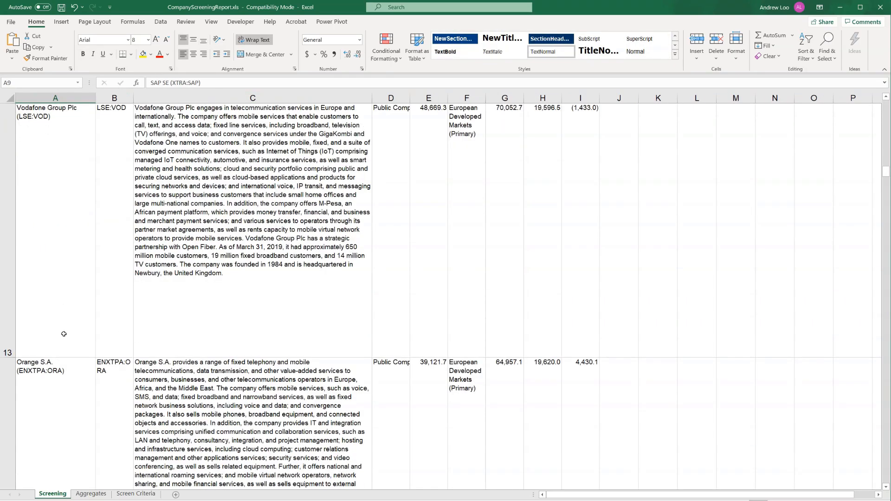
scroll(64, 333, "down", 3)
scroll(64, 334, "up", 7)
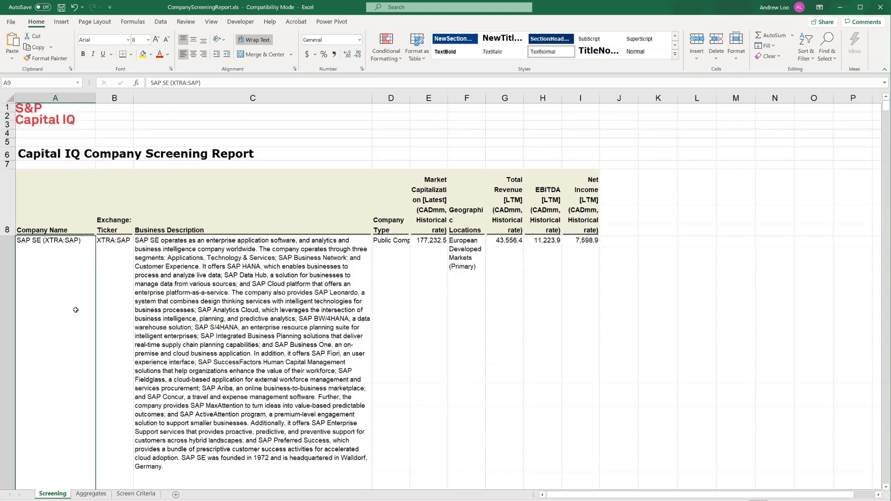
left_click(114, 313)
left_click(197, 311)
left_click(400, 310)
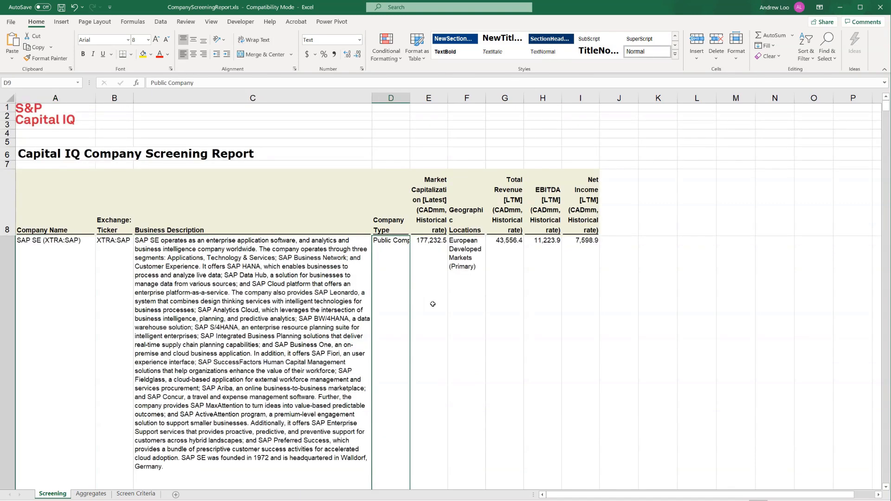
left_click_drag(502, 255, 583, 251)
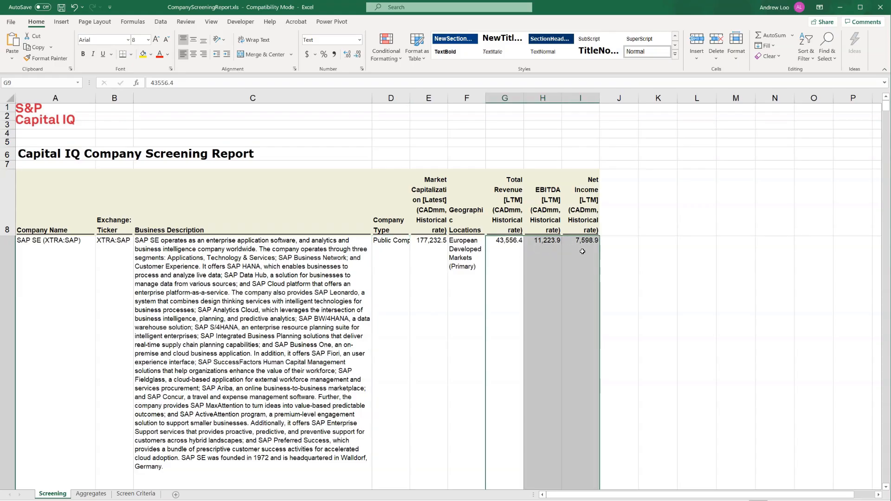
Step: Browse the exported companies down to the end of the list, examining the Softcat plc and Nexus AG business descriptions
scroll(562, 309, "down", 3)
scroll(562, 310, "down", 6)
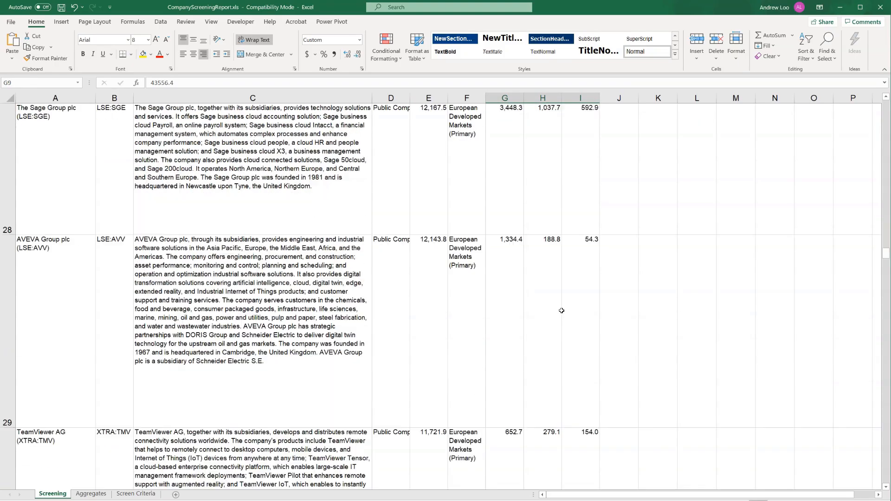
scroll(562, 310, "down", 5)
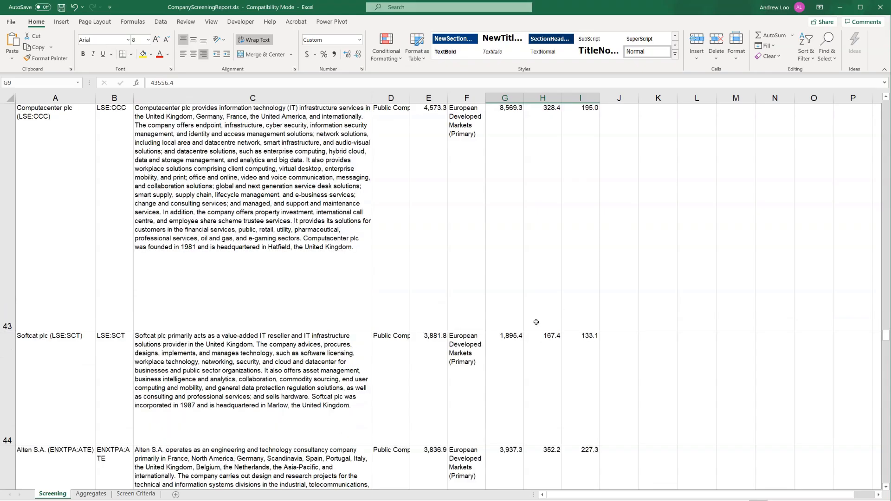
left_click(274, 396)
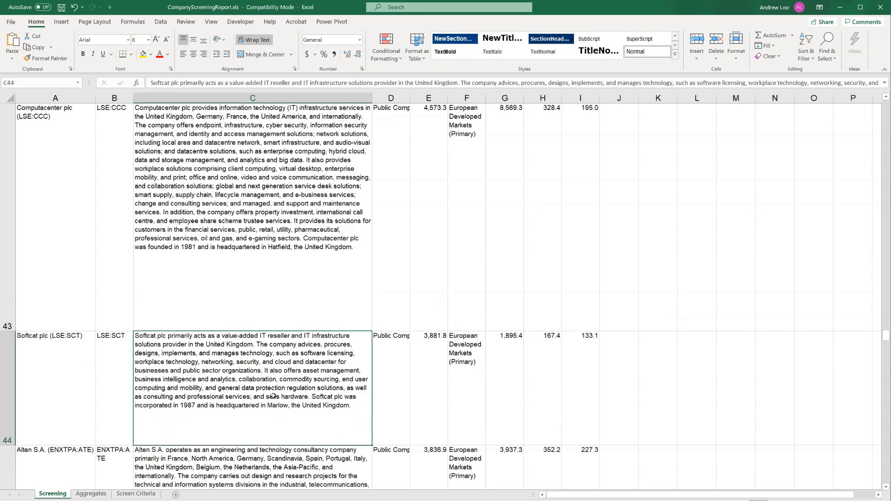
scroll(274, 396, "down", 2)
scroll(273, 396, "down", 6)
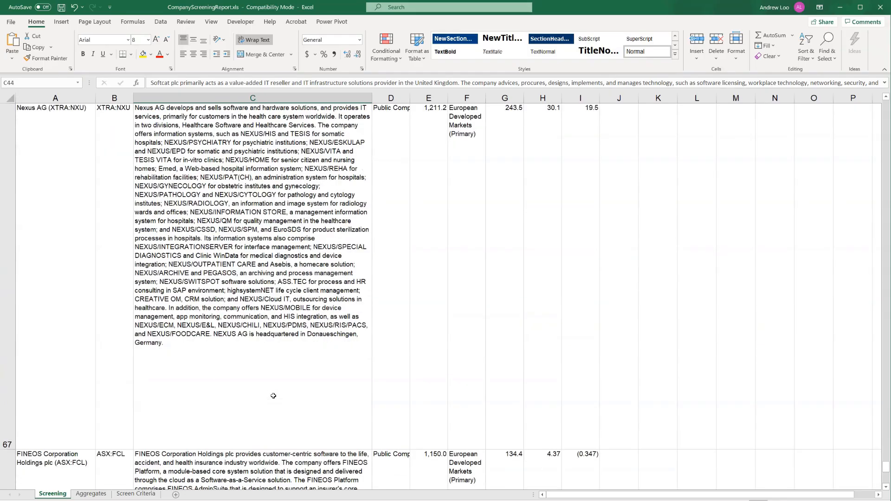
scroll(273, 396, "down", 3)
scroll(273, 396, "up", 1)
scroll(273, 396, "up", 1)
left_click(201, 331)
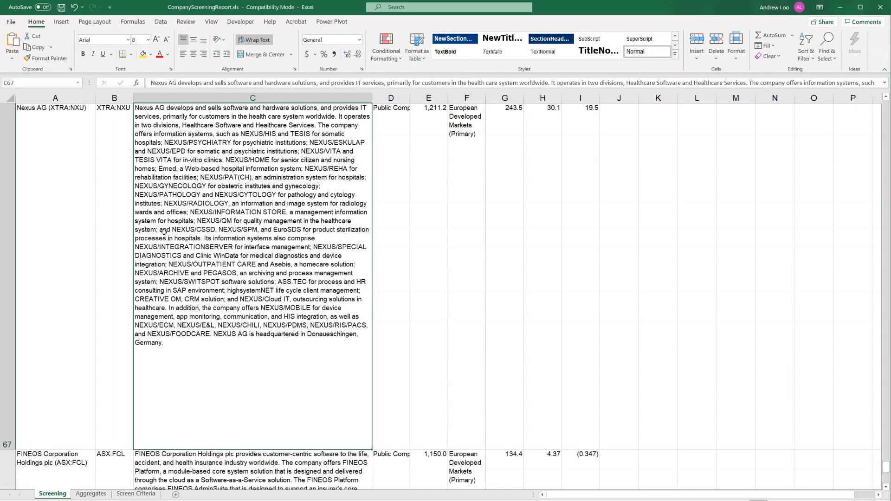
Step: Return to the start of the report and examine the Total Revenue [LTM] column and the first company's type
scroll(277, 289, "up", 2)
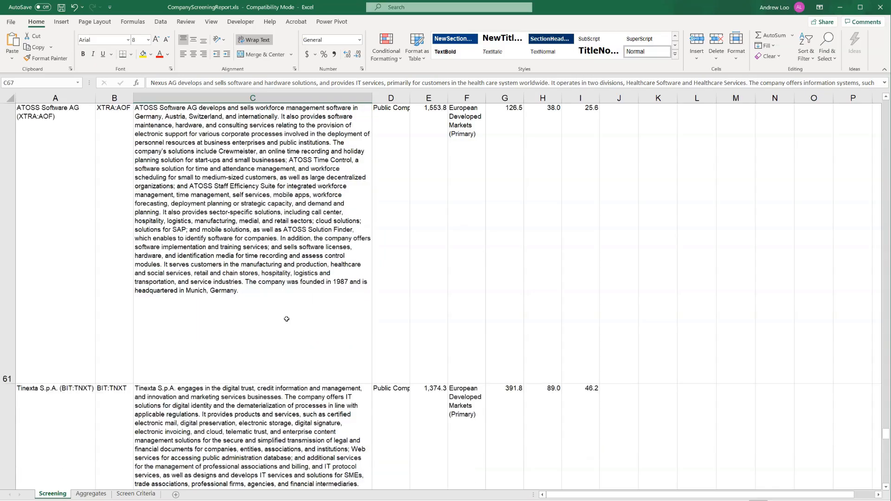
scroll(288, 321, "up", 6)
scroll(287, 321, "up", 13)
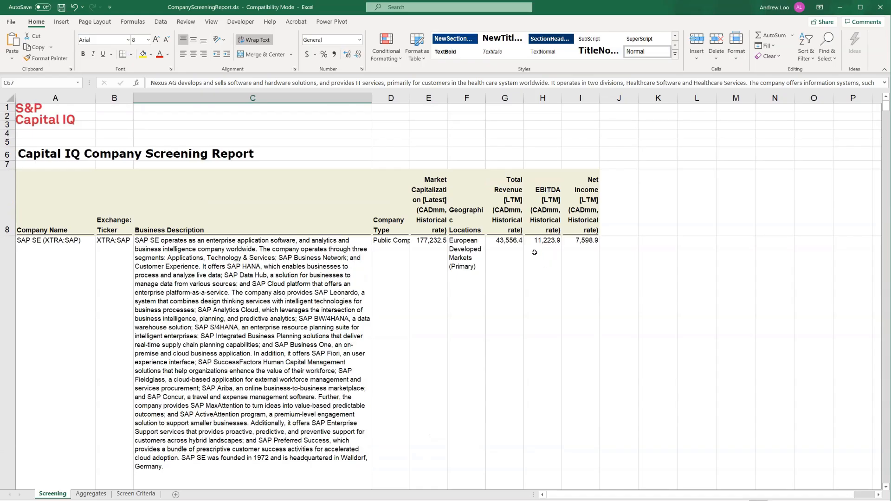
left_click(495, 268)
left_click(498, 97)
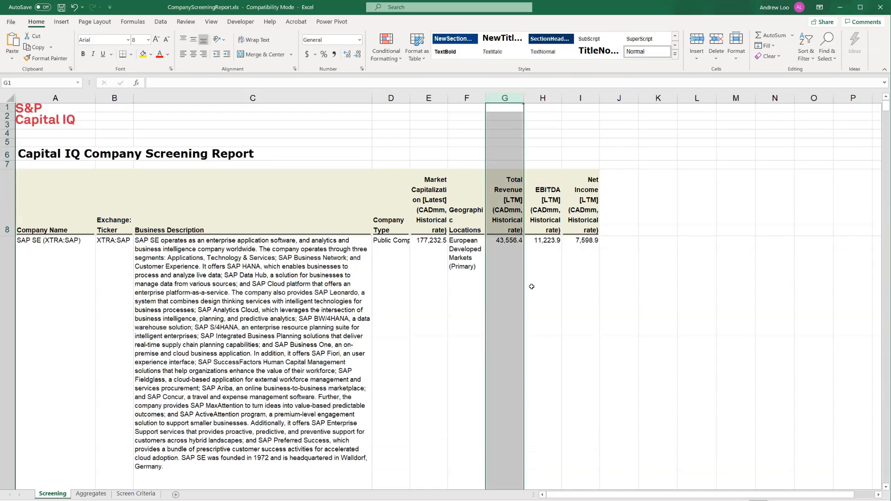
left_click(392, 308)
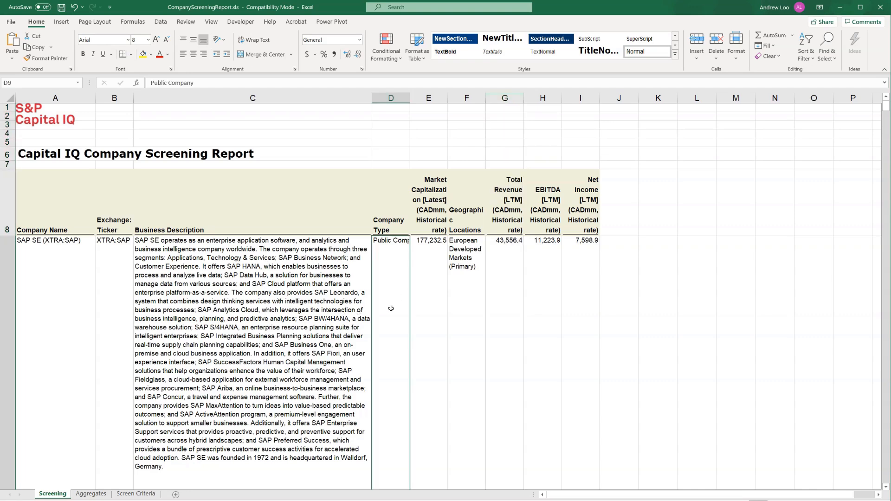